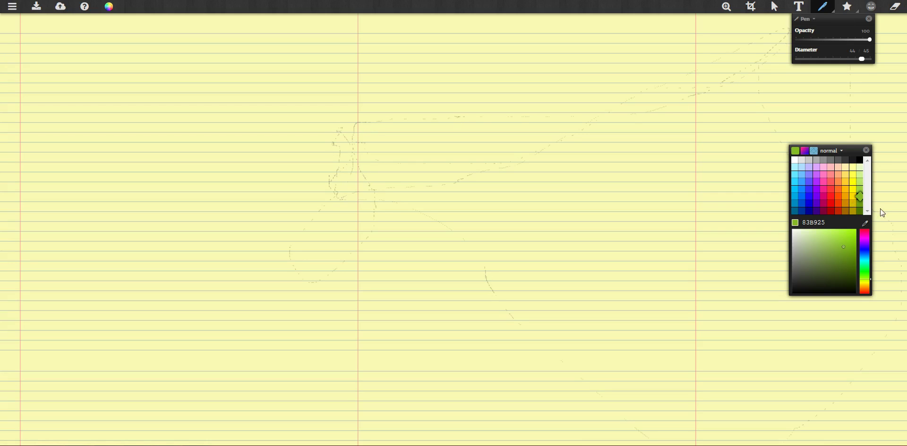
Make dark olive green 4C7602 the active pen colour from the palette
click(859, 211)
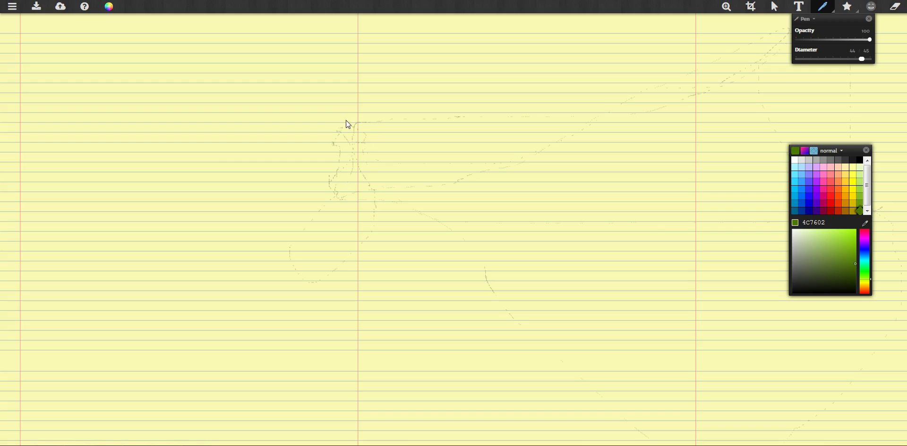
Draw a big rounded face outline, a wide mouth, and two thick, filled-in tusks
mouse_move(354, 95)
mouse_down()
mouse_move(265, 109)
mouse_move(179, 289)
mouse_move(311, 437)
mouse_move(712, 347)
mouse_move(693, 135)
mouse_move(465, 77)
mouse_move(290, 96)
mouse_up()
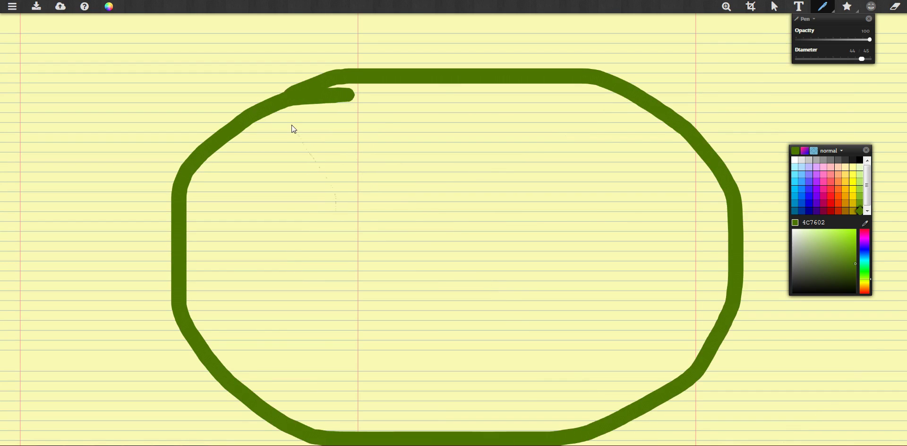
mouse_move(251, 334)
mouse_down()
mouse_move(327, 362)
mouse_move(575, 366)
mouse_move(649, 322)
mouse_move(650, 352)
mouse_move(566, 392)
mouse_move(298, 382)
mouse_move(261, 331)
mouse_move(350, 295)
mouse_move(637, 305)
mouse_up()
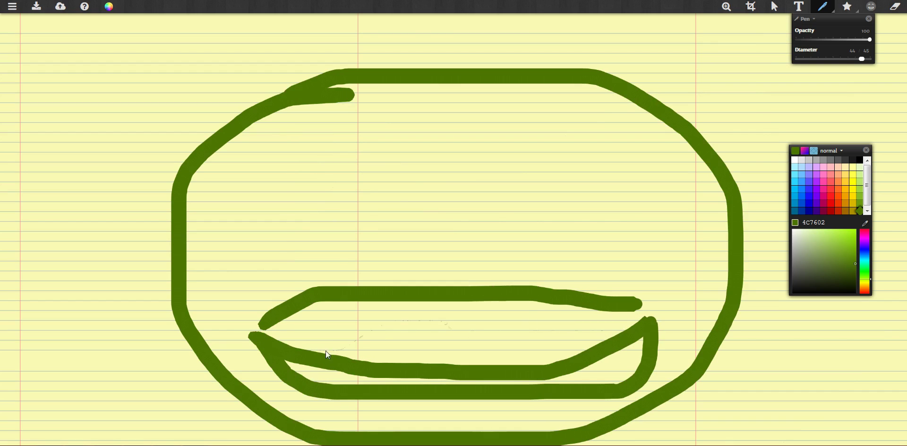
mouse_move(284, 321)
mouse_down()
mouse_move(282, 212)
mouse_move(333, 401)
mouse_up()
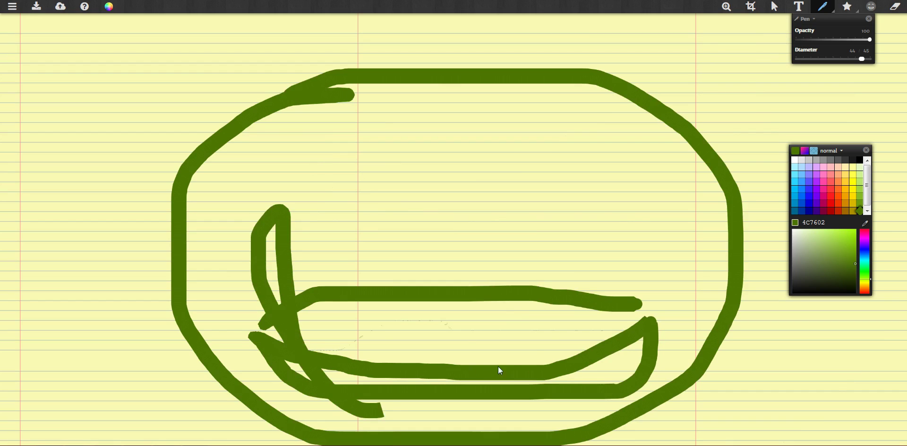
mouse_move(511, 363)
mouse_down()
mouse_move(566, 269)
mouse_move(586, 212)
mouse_move(616, 343)
mouse_up()
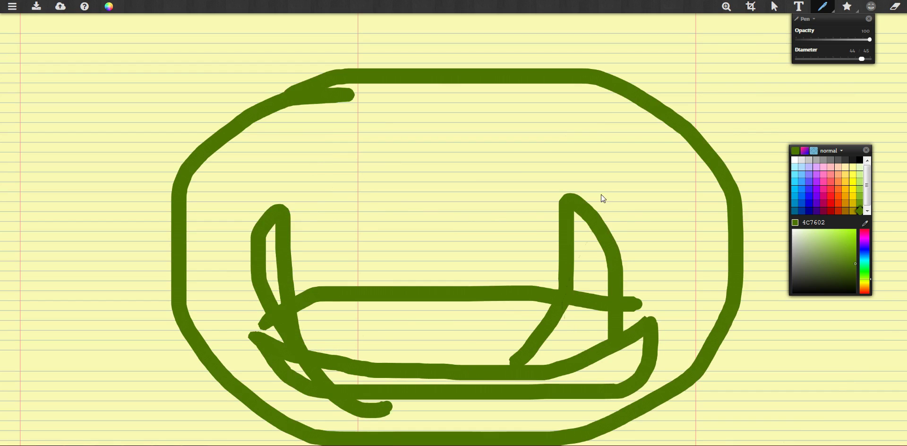
mouse_move(581, 212)
mouse_down()
mouse_move(570, 312)
mouse_move(540, 354)
mouse_up()
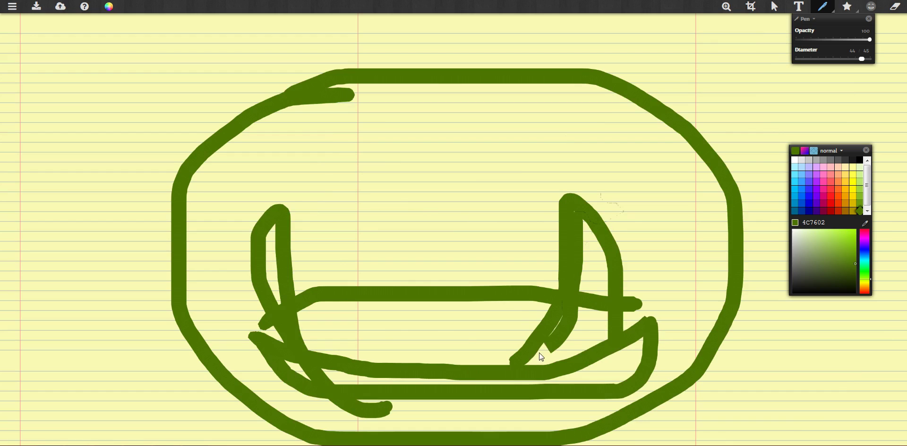
mouse_move(607, 329)
mouse_down()
mouse_move(589, 225)
mouse_move(581, 308)
mouse_move(561, 346)
mouse_up()
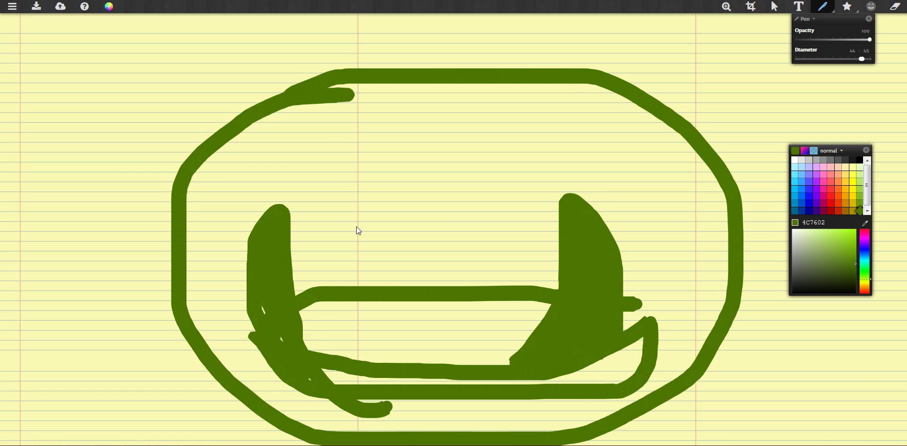
Draw two slanted angry brows, triangular eyes beneath them, and small pupils
drag(322, 116, 430, 176)
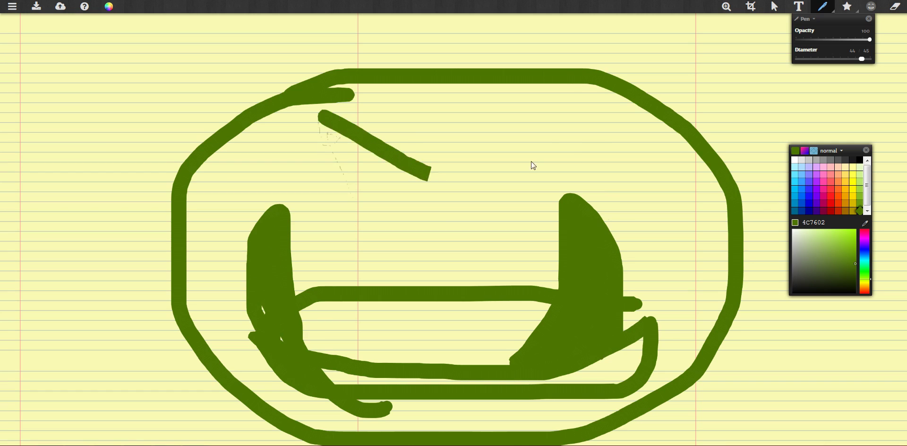
drag(529, 166, 593, 141)
drag(488, 182, 473, 188)
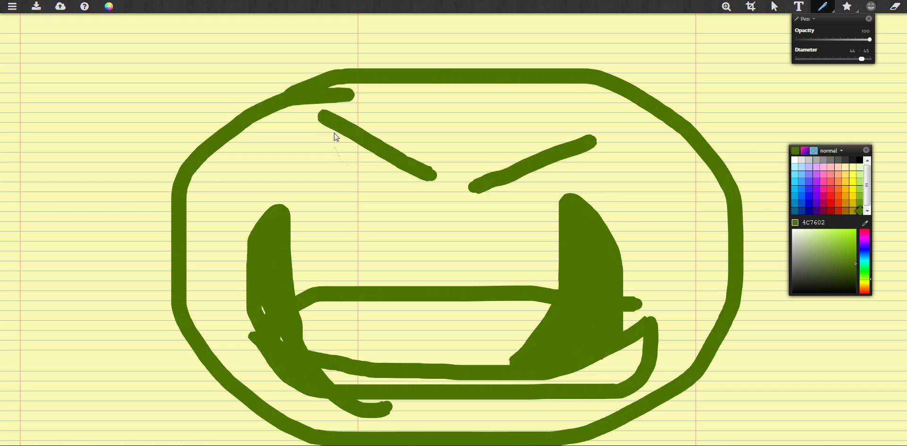
mouse_move(336, 135)
mouse_down()
mouse_move(336, 175)
mouse_move(345, 181)
mouse_move(434, 177)
mouse_up()
drag(509, 189, 559, 188)
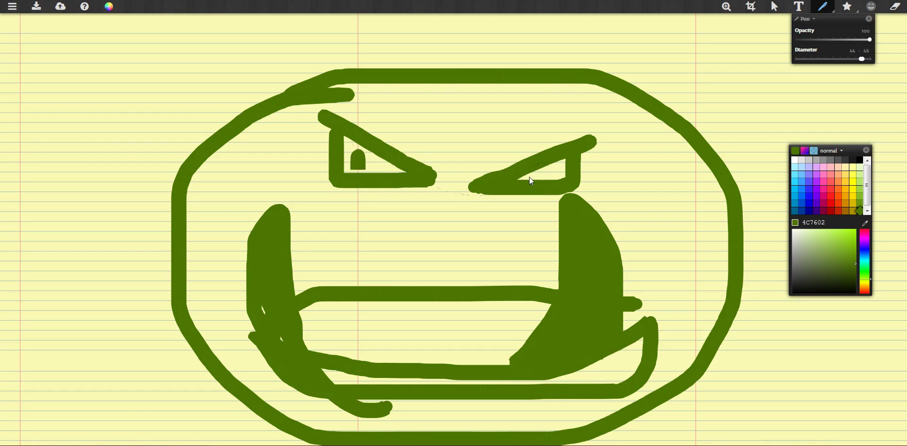
drag(549, 168, 548, 177)
Draw pointed ears on both sides of the face and curved horns above it
mouse_move(184, 160)
mouse_down()
mouse_move(161, 76)
mouse_move(155, 236)
mouse_move(169, 254)
mouse_up()
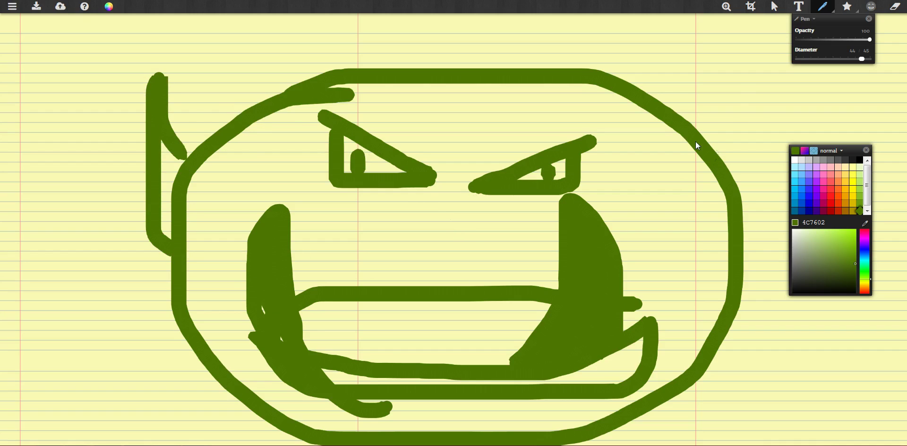
mouse_move(704, 140)
mouse_down()
mouse_move(742, 86)
mouse_move(773, 208)
mouse_move(751, 245)
mouse_up()
mouse_move(305, 81)
mouse_down()
mouse_move(309, 87)
mouse_move(253, 2)
mouse_move(271, 162)
mouse_up()
mouse_move(528, 77)
mouse_down()
mouse_move(714, 44)
mouse_move(679, 110)
mouse_up()
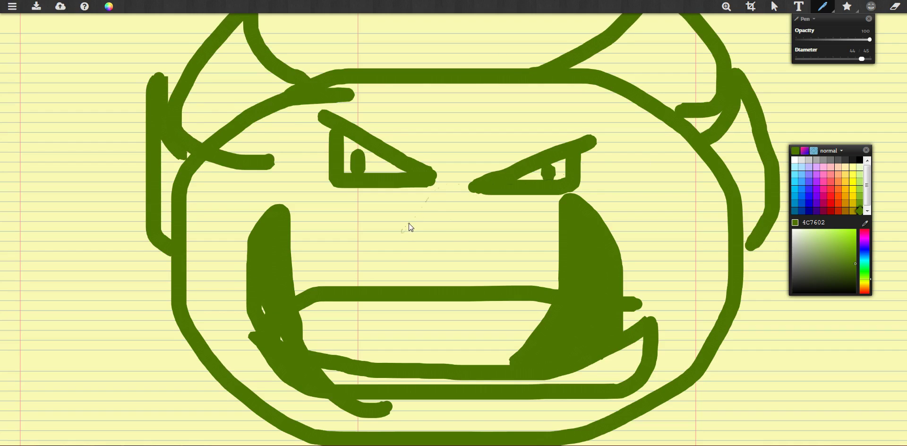
Draw a wavy nose line across the middle of the face
mouse_move(396, 249)
mouse_down()
mouse_move(414, 233)
mouse_move(433, 245)
mouse_up()
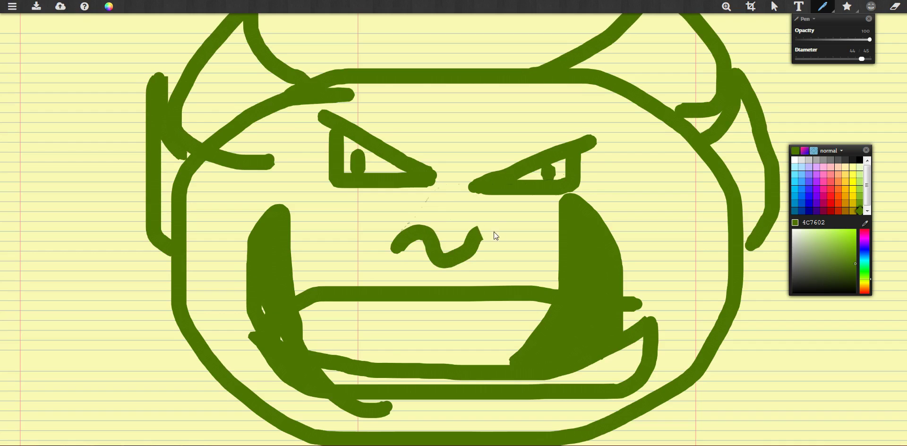
drag(375, 246, 419, 259)
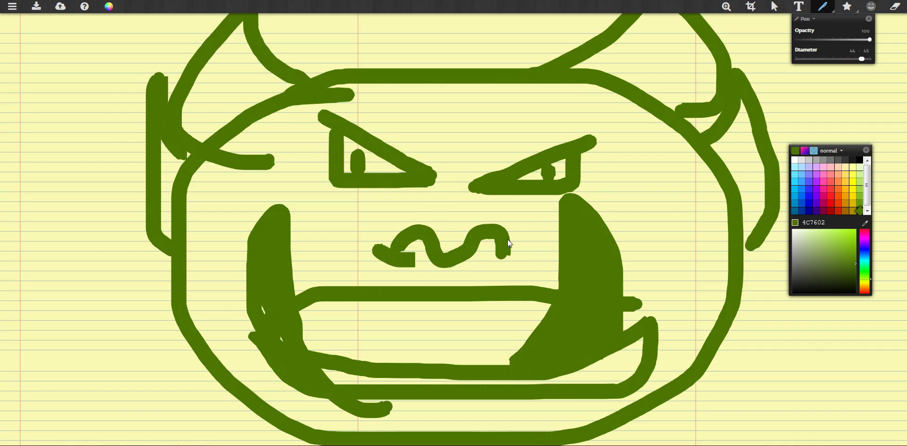
mouse_move(521, 227)
mouse_down()
mouse_move(528, 263)
mouse_move(492, 267)
mouse_up()
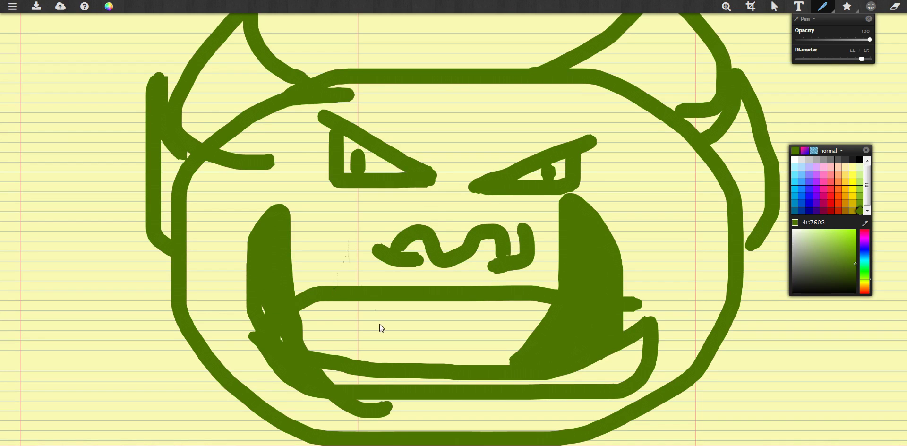
Draw a jagged row of teeth in the mouth and curved cheek lines on both sides
mouse_move(329, 330)
mouse_down()
mouse_move(366, 300)
mouse_move(393, 331)
mouse_move(433, 291)
mouse_move(494, 301)
mouse_move(496, 362)
mouse_move(524, 287)
mouse_up()
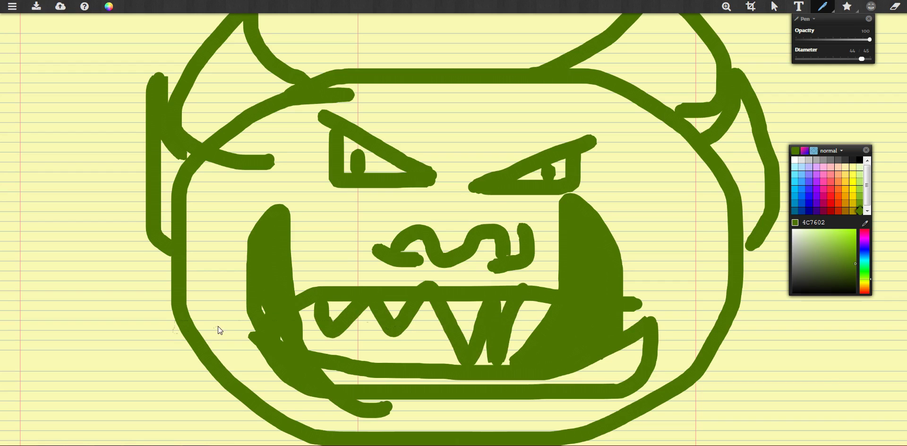
drag(224, 222, 234, 319)
drag(653, 236, 636, 202)
drag(666, 288, 672, 321)
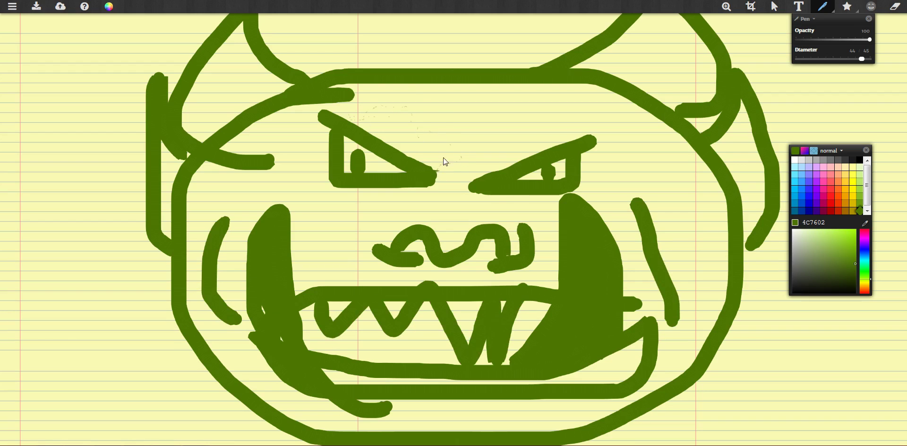
Add frown lines and furrow strokes above both eyes
drag(442, 166, 371, 87)
mouse_move(472, 183)
mouse_down()
mouse_move(565, 106)
mouse_move(581, 107)
mouse_up()
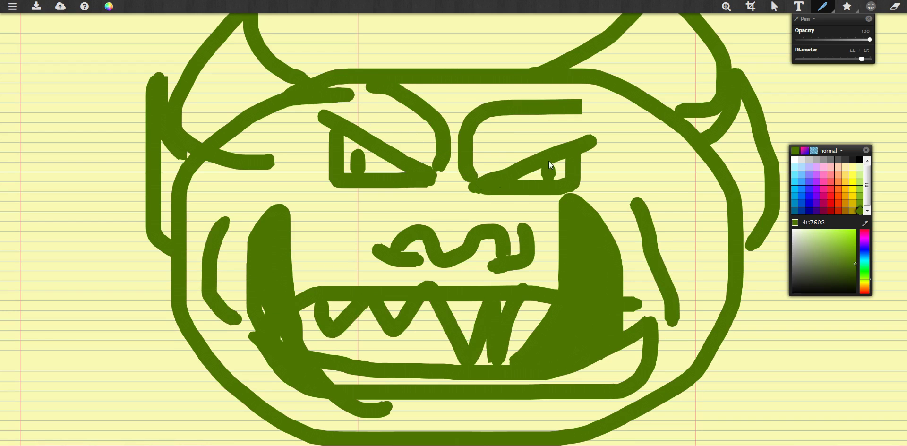
mouse_move(489, 156)
mouse_down()
mouse_move(539, 124)
mouse_move(578, 116)
mouse_up()
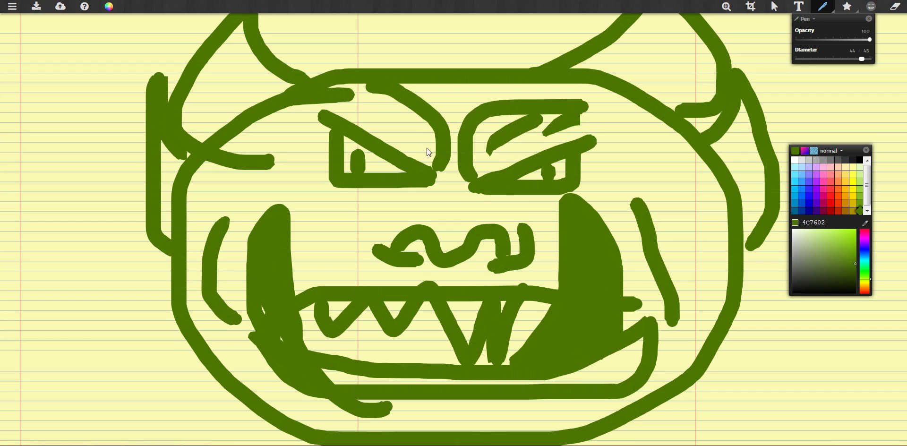
mouse_move(419, 153)
mouse_down()
mouse_move(413, 116)
mouse_move(399, 140)
mouse_move(355, 102)
mouse_move(375, 127)
mouse_up()
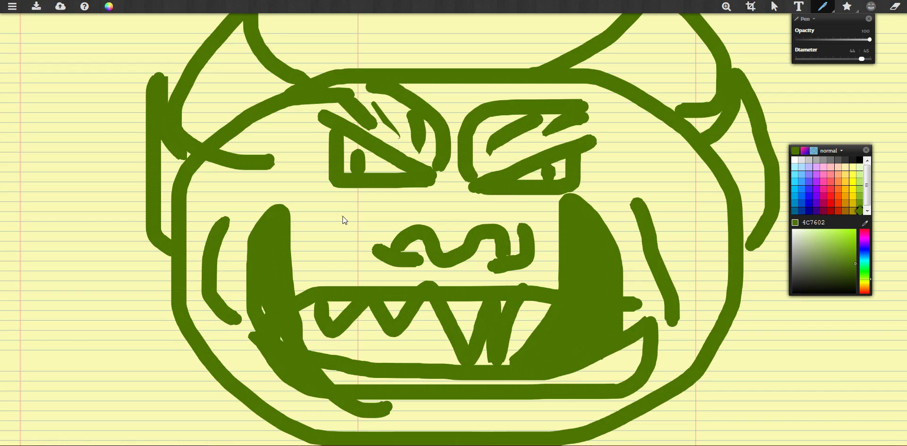
Draw a tree with a round canopy and closed boxy trunk, standing on a ground line
scroll(350, 297, down, 3)
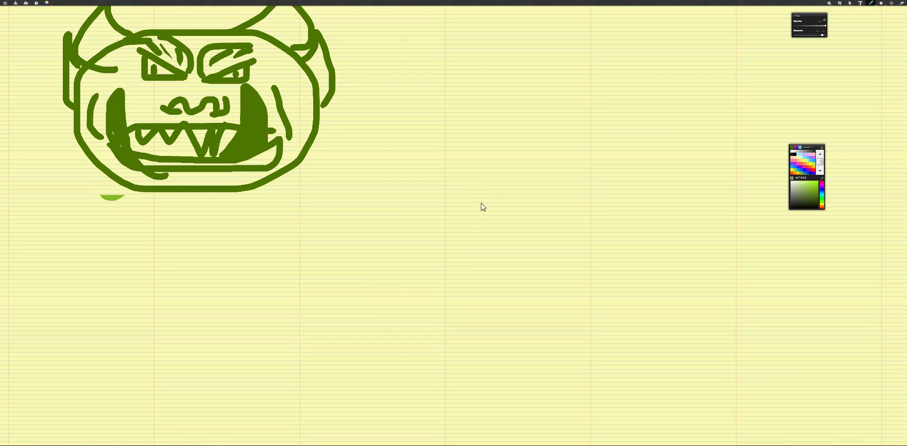
drag(508, 335, 509, 182)
drag(637, 330, 633, 189)
mouse_move(502, 57)
mouse_down()
mouse_move(443, 129)
mouse_move(440, 37)
mouse_move(427, 64)
mouse_up()
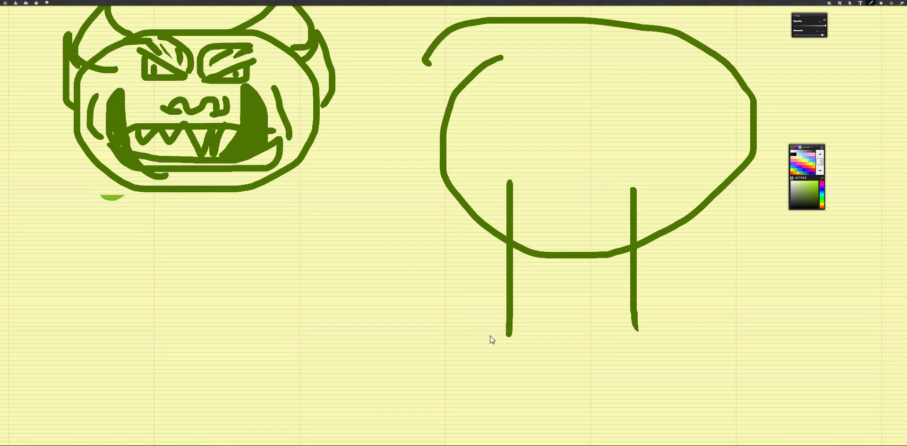
mouse_move(510, 331)
mouse_down()
mouse_move(575, 350)
mouse_move(635, 306)
mouse_up()
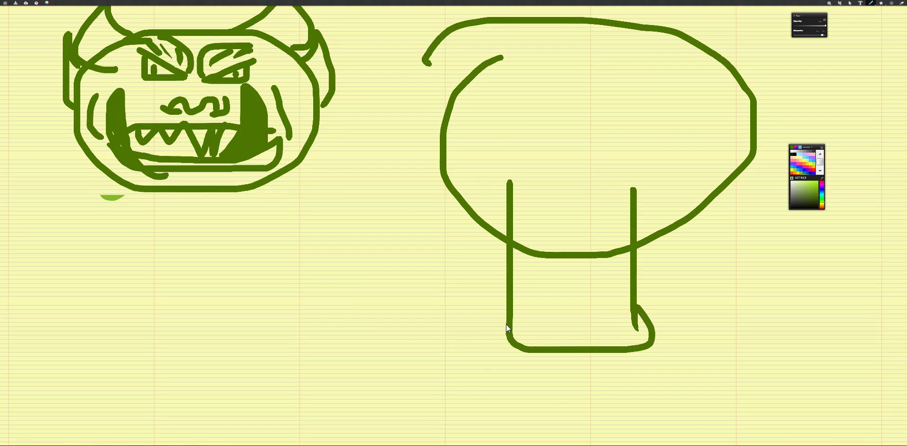
drag(506, 324, 298, 325)
drag(653, 321, 868, 328)
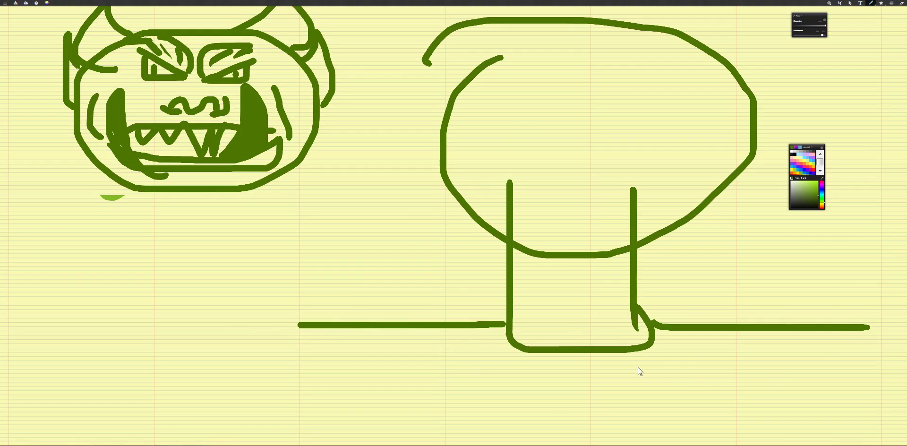
Scribble yellow flames over the tree, then switch the pen colour to dark blue
click(792, 171)
mouse_move(654, 244)
mouse_down()
mouse_move(429, 247)
mouse_move(540, 132)
mouse_move(549, 329)
mouse_move(620, 158)
mouse_up()
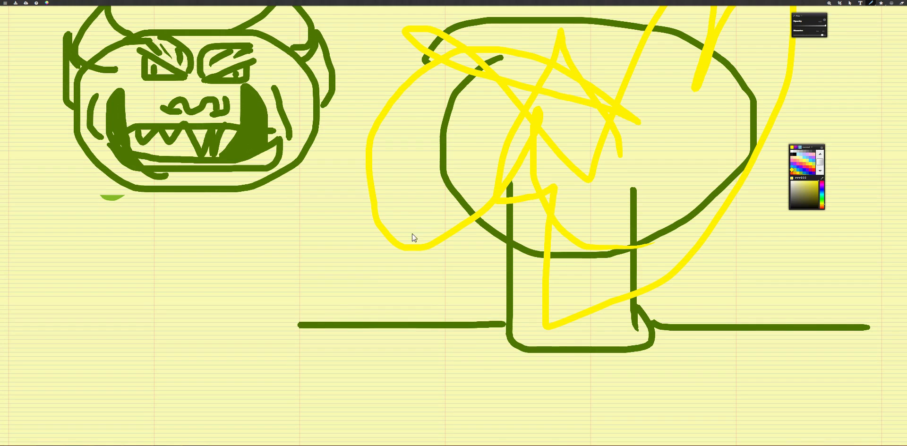
click(803, 171)
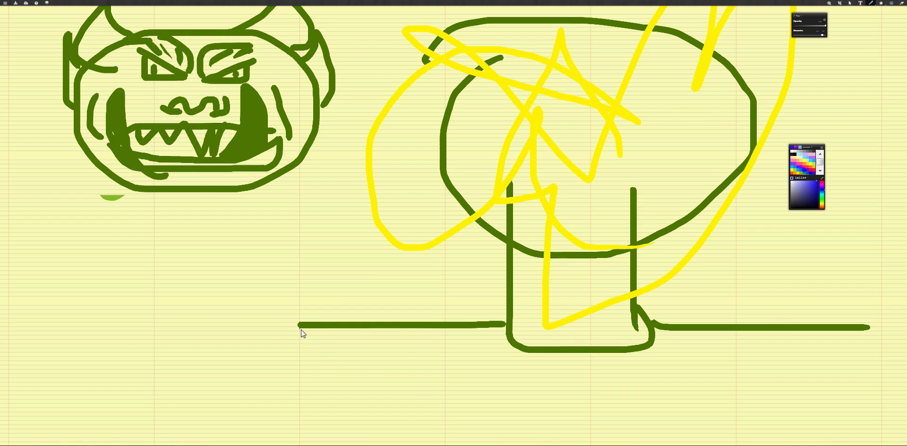
Draw a blue lake edge under the ground line and a crocodile with eye and teeth
mouse_move(302, 330)
mouse_down()
mouse_move(479, 390)
mouse_move(749, 384)
mouse_move(851, 327)
mouse_up()
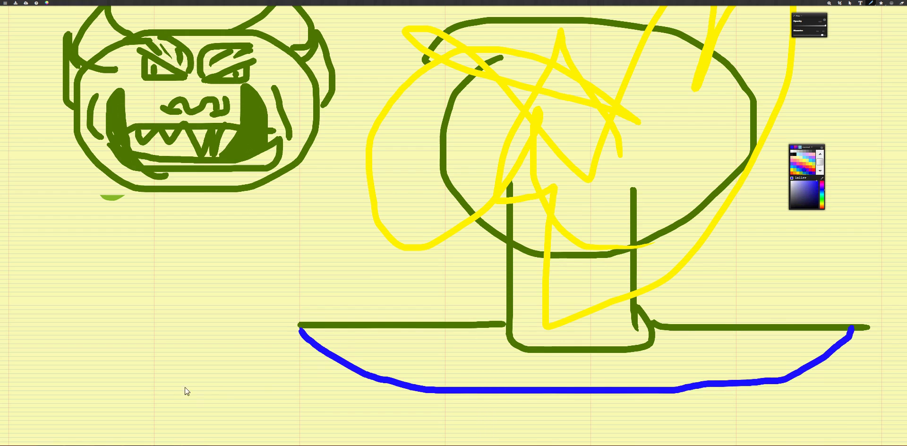
mouse_move(39, 387)
mouse_down()
mouse_move(78, 373)
mouse_move(97, 324)
mouse_move(131, 361)
mouse_move(244, 325)
mouse_up()
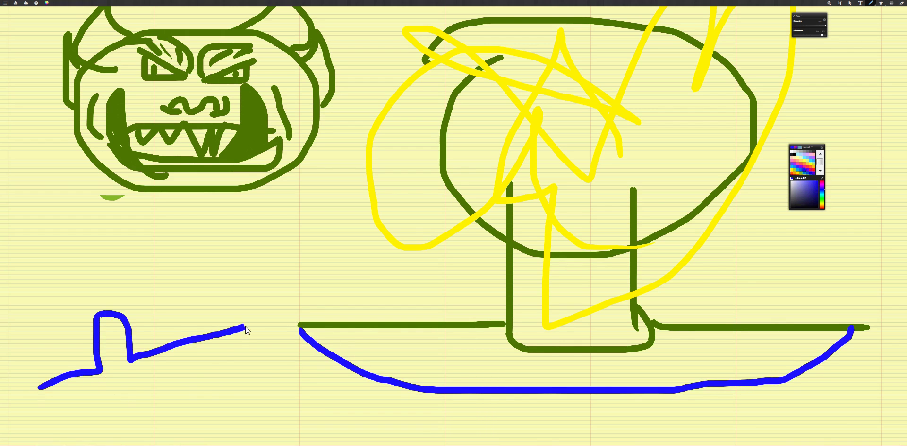
mouse_move(183, 373)
mouse_down()
mouse_move(263, 351)
mouse_move(143, 430)
mouse_move(34, 369)
mouse_up()
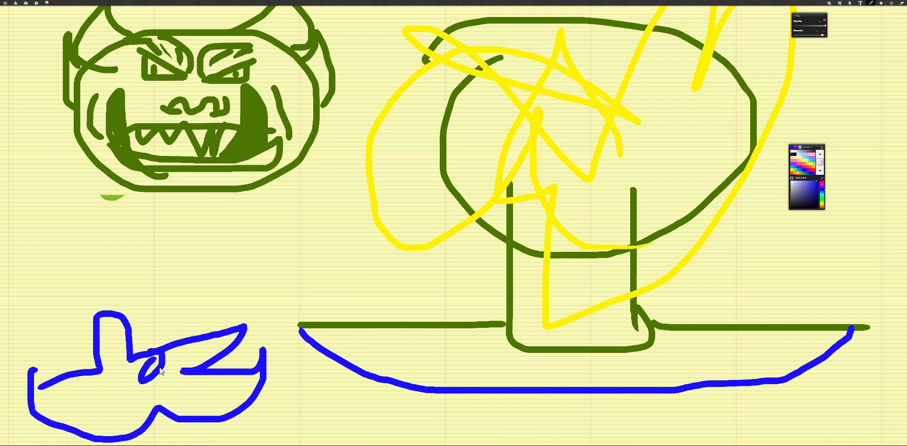
drag(151, 367, 154, 368)
mouse_move(232, 357)
mouse_down()
mouse_move(247, 347)
mouse_move(236, 364)
mouse_move(212, 365)
mouse_up()
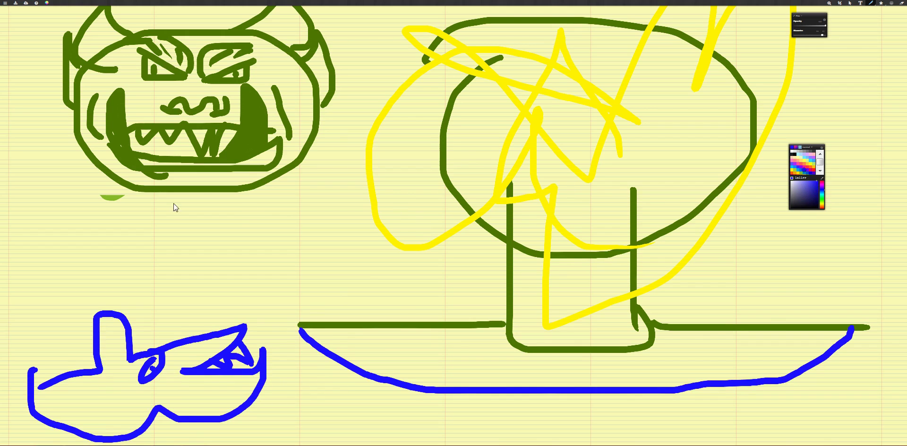
Draw a small blue U-shaped figure below the orc face and a blue line along its jaw
mouse_move(152, 196)
mouse_down()
mouse_move(157, 220)
mouse_move(200, 196)
mouse_up()
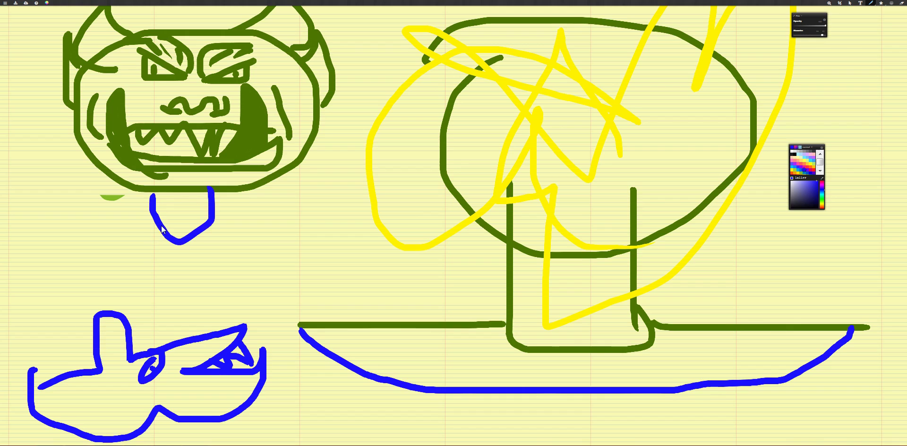
mouse_move(161, 230)
mouse_down()
mouse_move(172, 236)
mouse_move(142, 250)
mouse_move(191, 253)
mouse_up()
drag(152, 211, 141, 214)
drag(213, 202, 227, 204)
drag(118, 171, 249, 172)
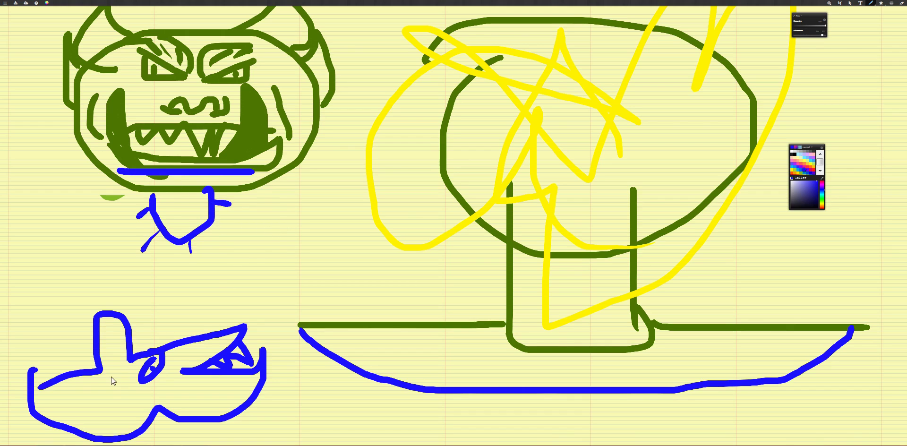
Add a curved line and vertical stripes inside the crocodile's body
drag(125, 389, 126, 428)
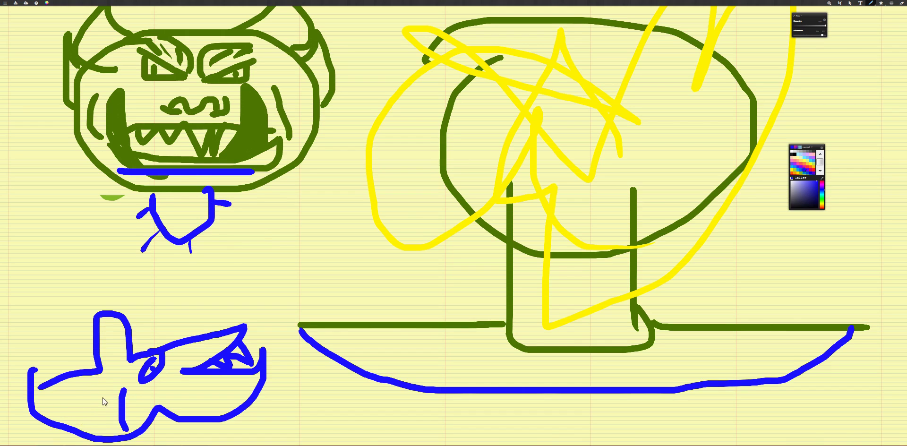
drag(79, 385, 82, 418)
drag(98, 375, 95, 426)
drag(104, 390, 104, 416)
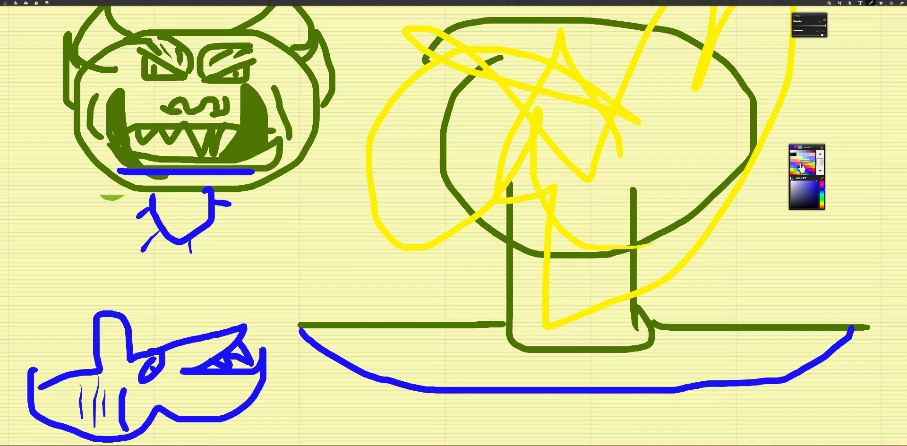
Choose salmon pink FF8888 and draw a short pink stroke near the top right
click(797, 158)
click(796, 161)
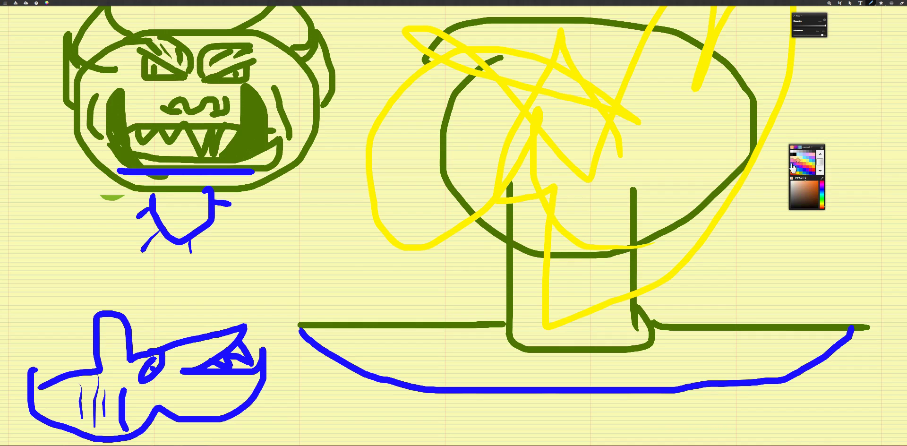
click(794, 160)
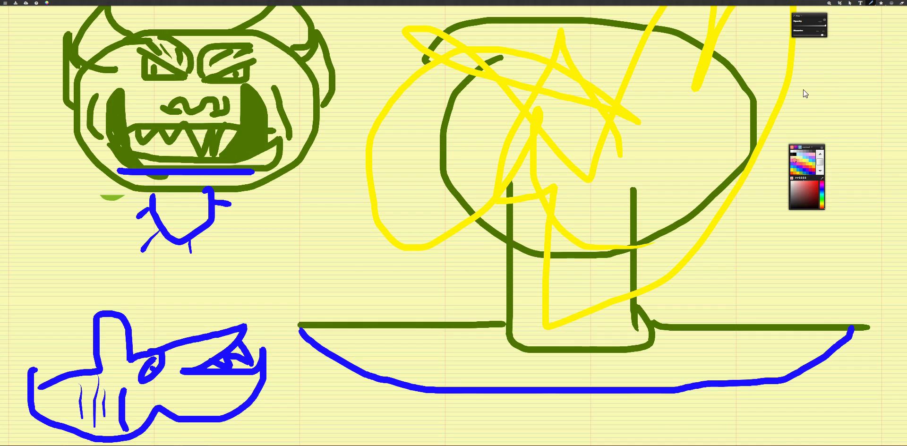
drag(809, 77, 867, 60)
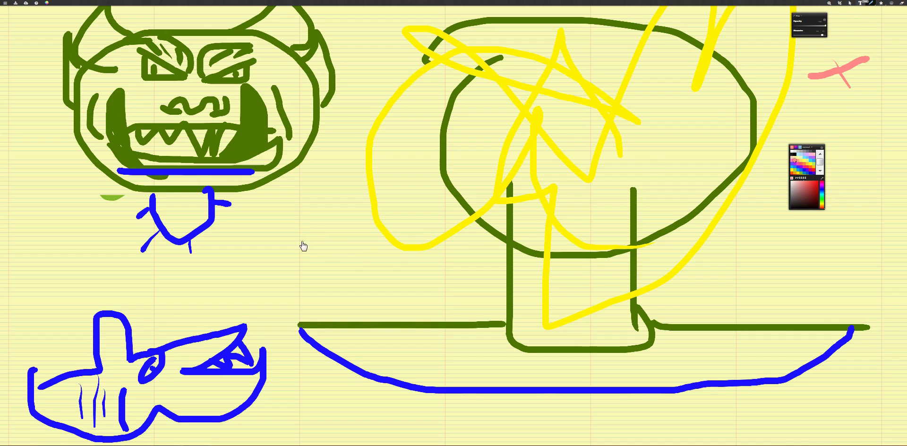
Draw a wide text box stretching across the tree's canopy
key(t)
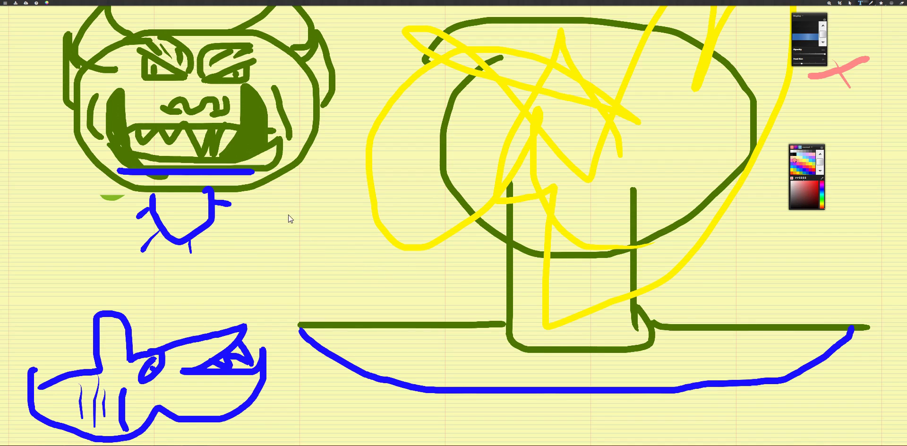
drag(301, 201, 445, 282)
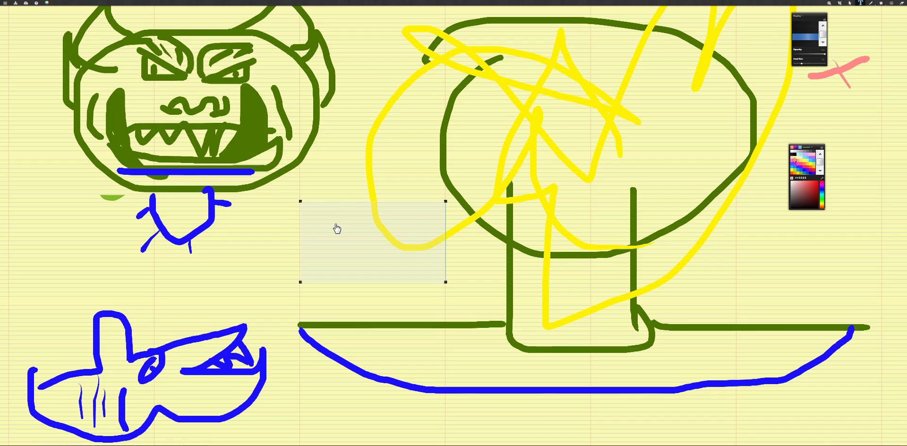
click(337, 217)
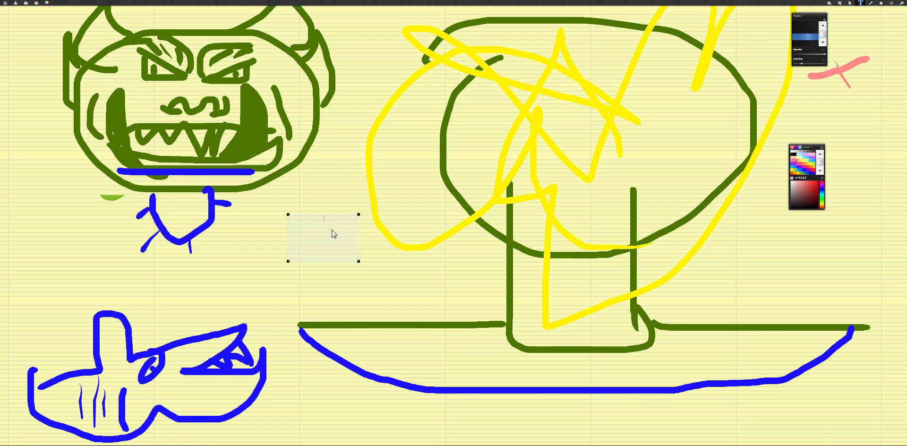
click(303, 222)
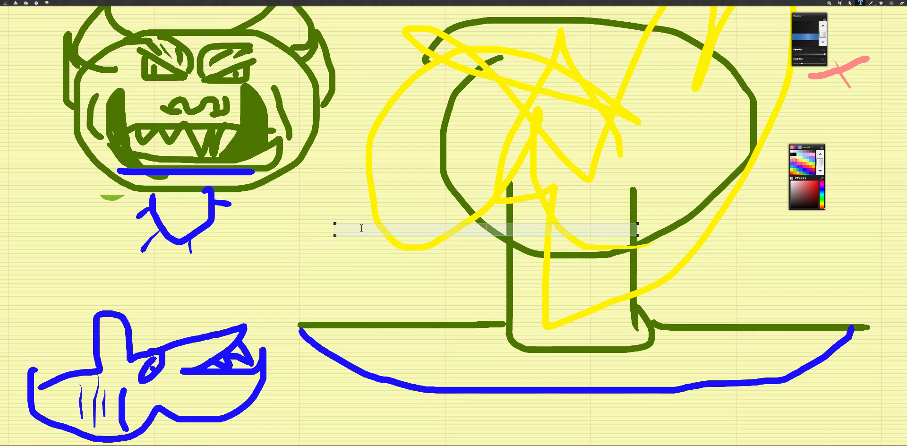
Type 'free' in the box, then revise it to a tiny line of pink text
text(free)
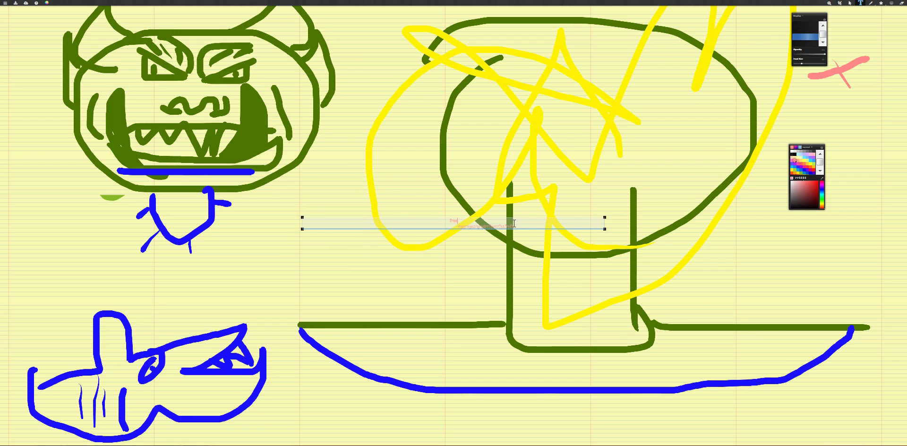
key(ctrl+z)
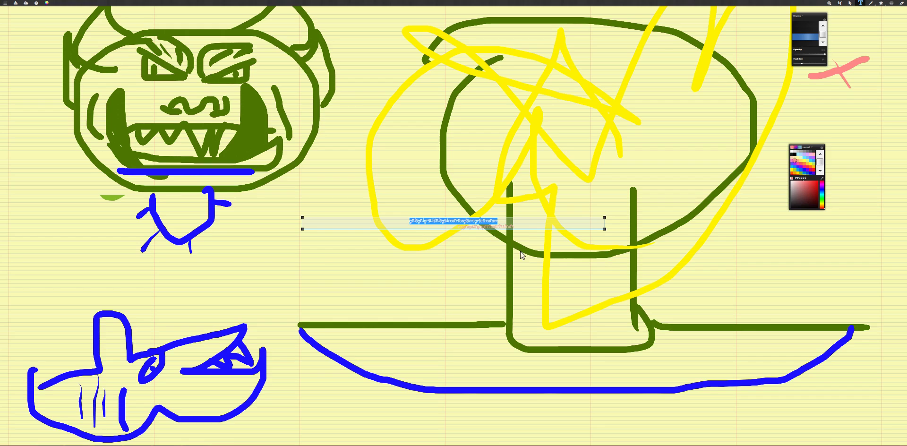
key(ctrl+z)
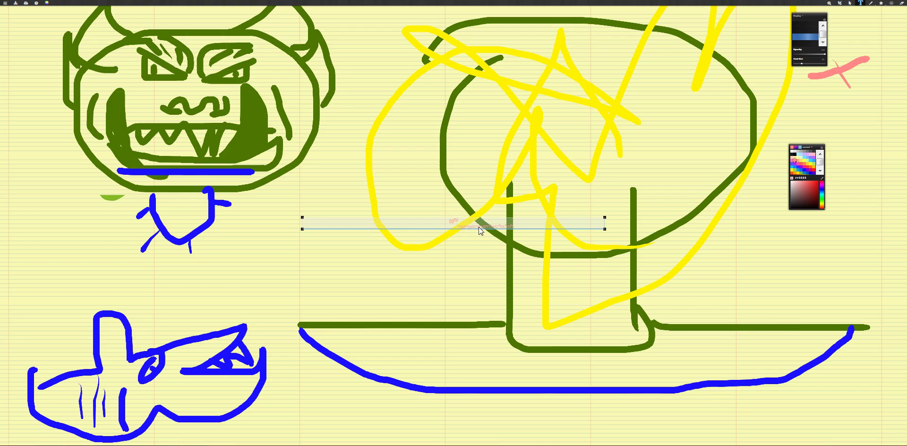
Zoom out and stretch a large tilted text box from below the face across the tree, with maximum font size
scroll(478, 227, up, 3)
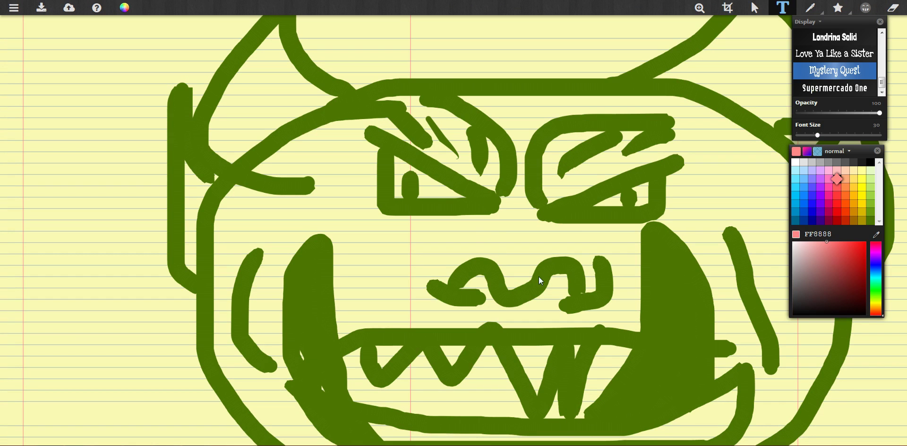
key(ctrl+minus)
key(ctrl+minus)
key(ctrl+minus)
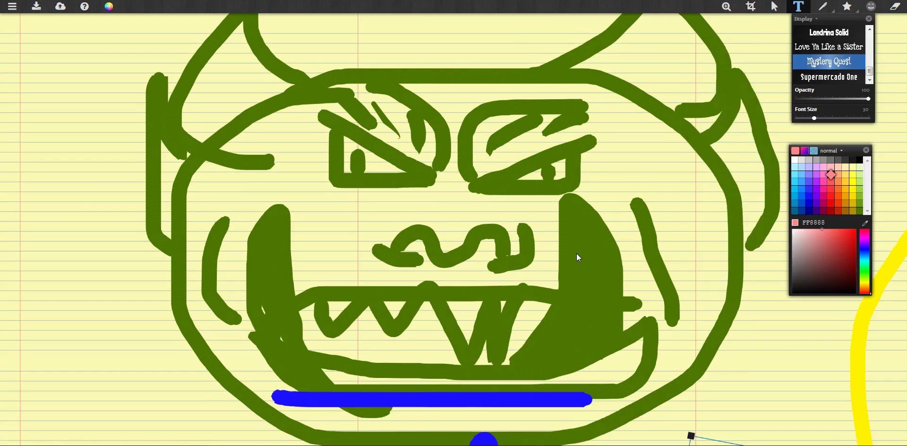
key(ctrl+minus)
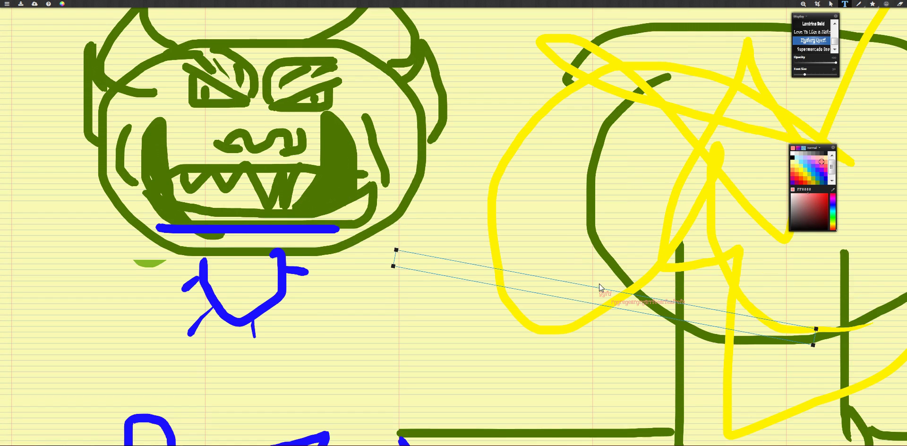
drag(598, 288, 501, 271)
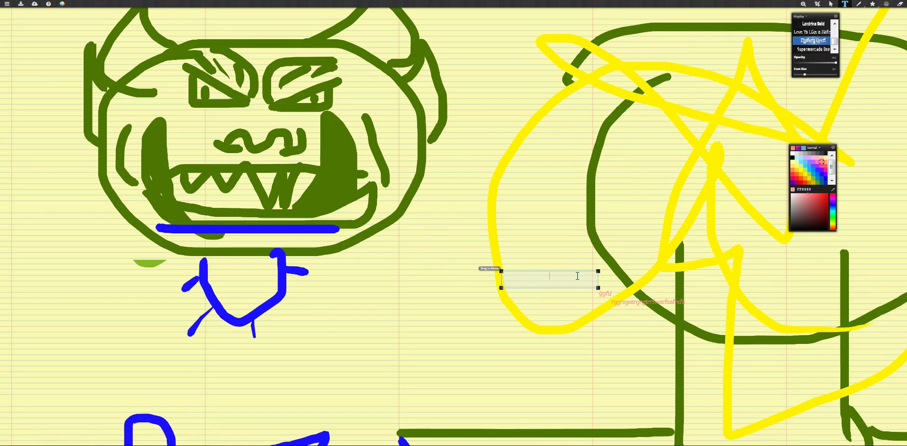
drag(598, 288, 757, 343)
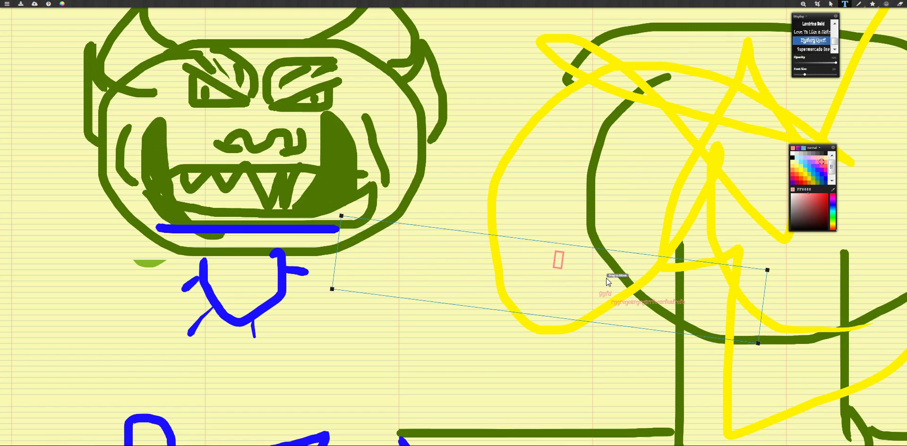
drag(805, 75, 852, 73)
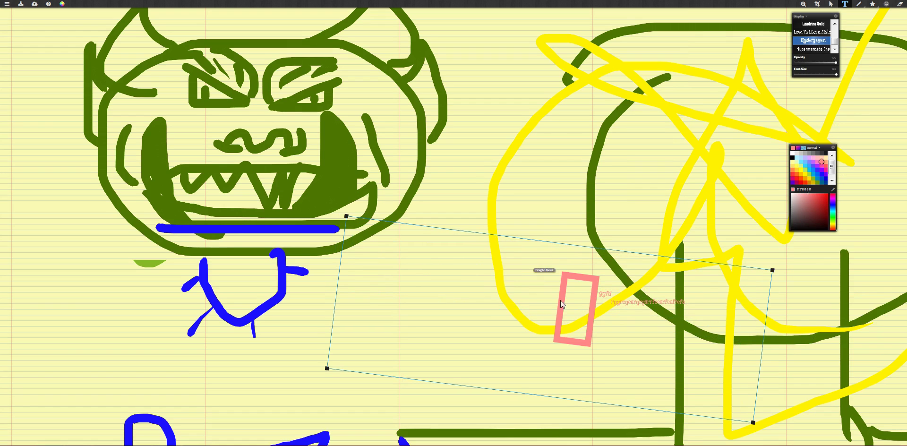
Fill the tilted box with big pink 'tgeregrsr' and a 'd' below, then select it
double_click(576, 317)
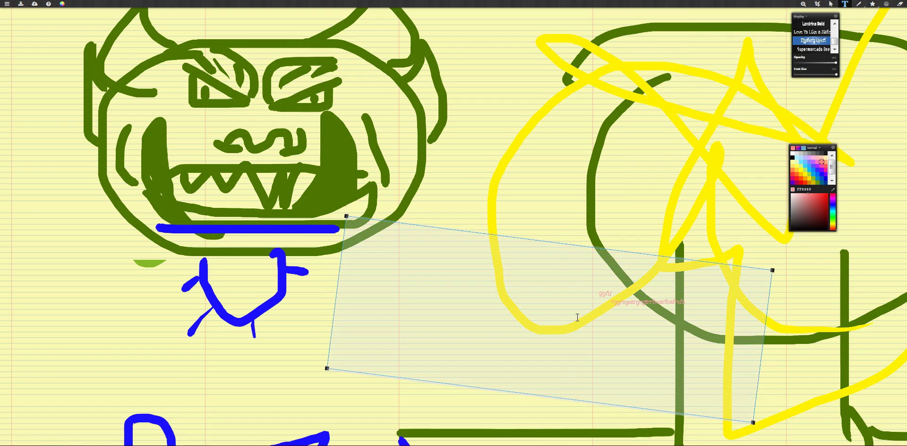
text(trd)
click(517, 284)
text(ger)
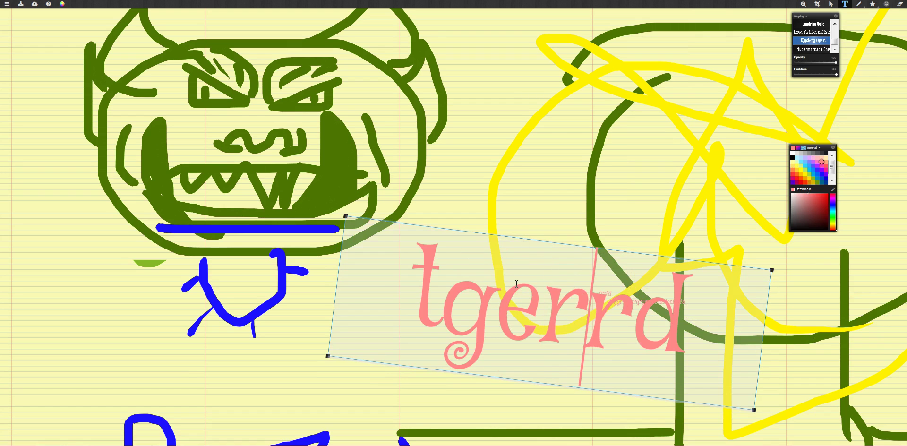
text(egrsr)
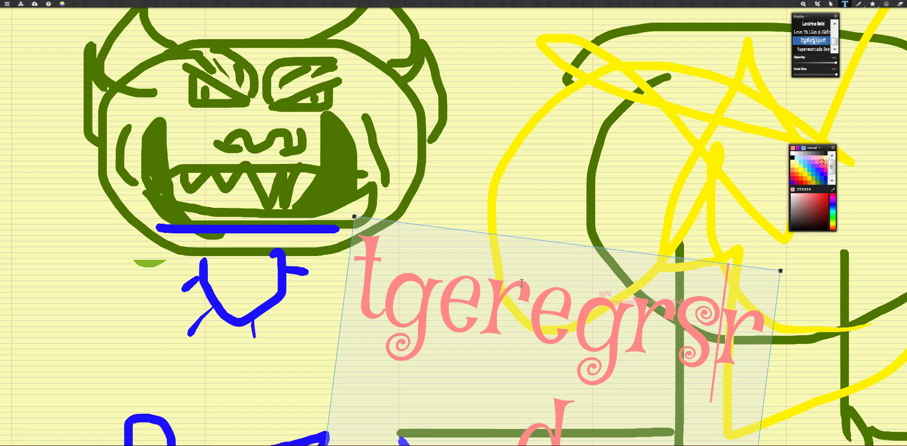
drag(654, 401, 357, 288)
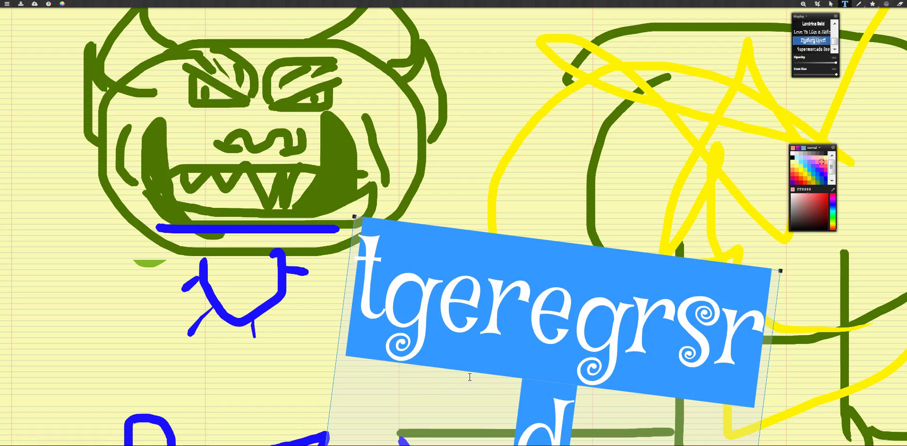